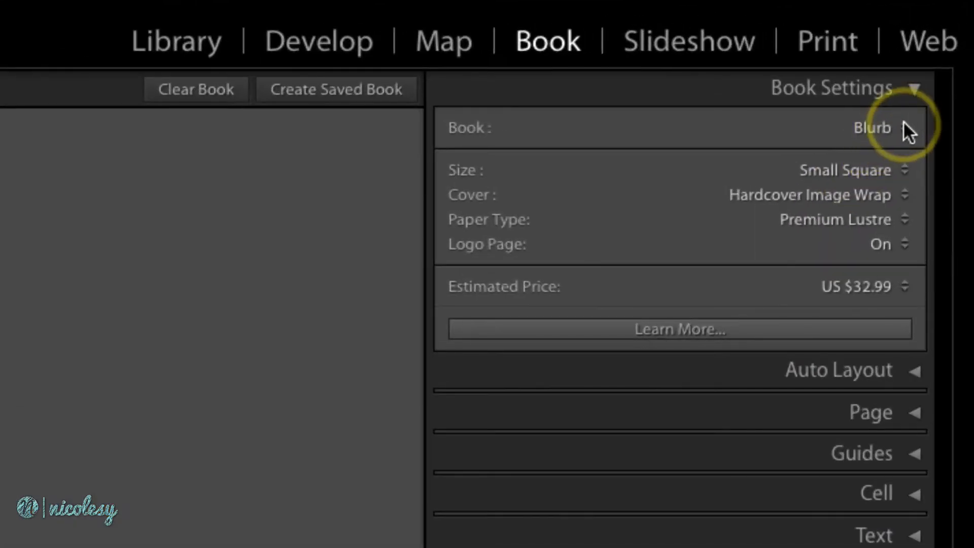
Review the available book output types and estimated price currencies, keeping Blurb and US dollars selected
left_click(906, 130)
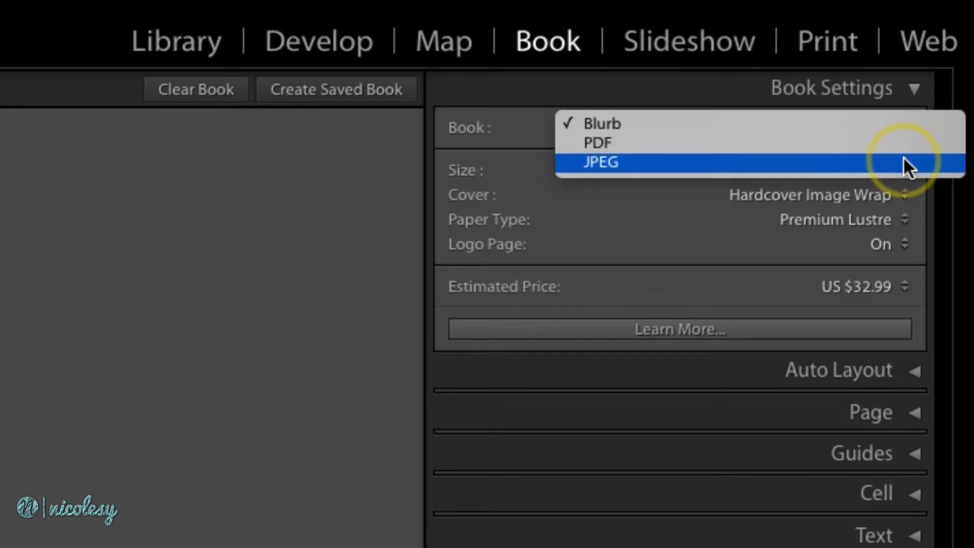
left_click(904, 122)
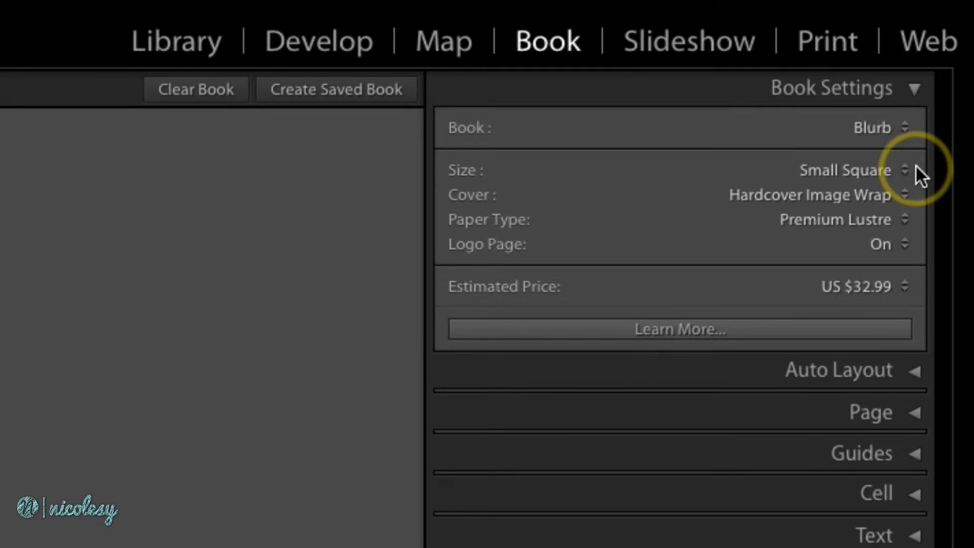
left_click(903, 287)
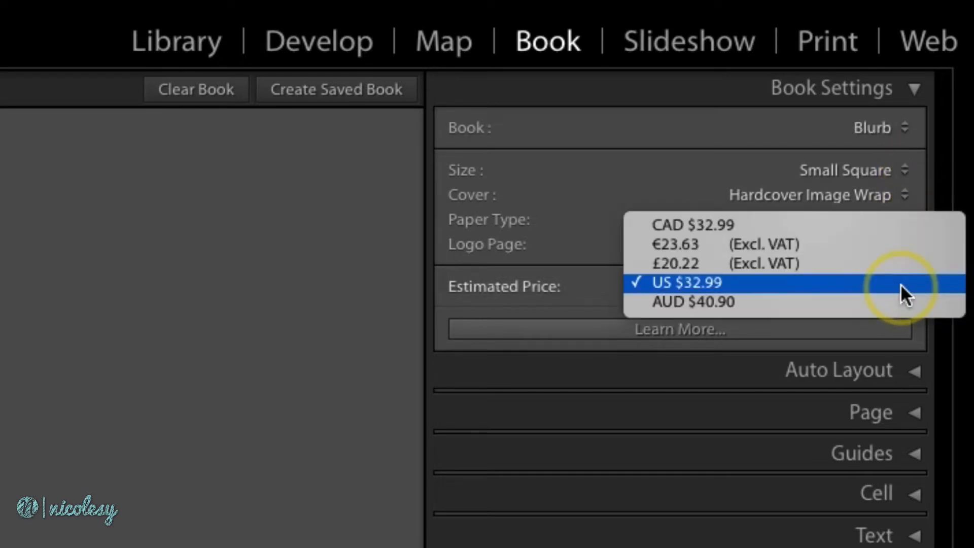
left_click(902, 287)
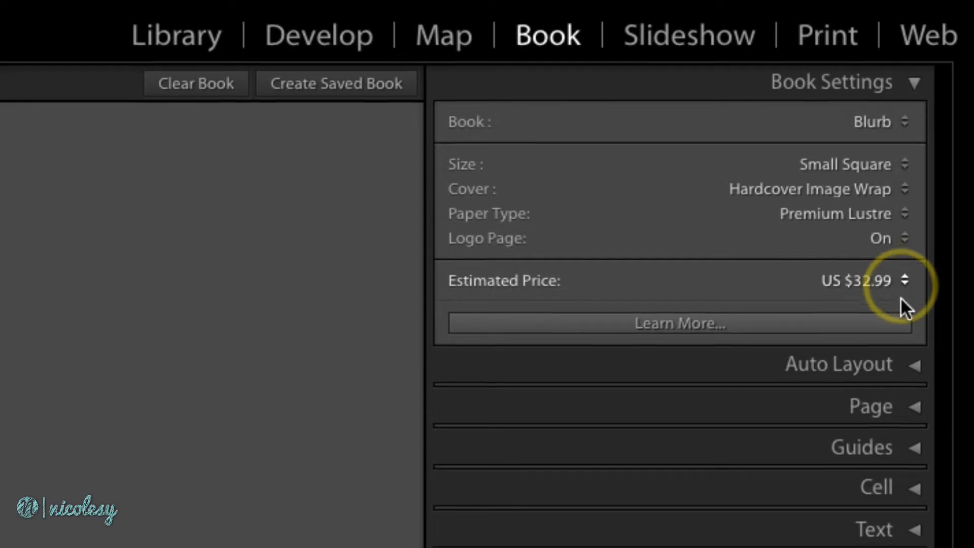
Fill the book automatically with the collection's photos using the One Photo Per Page layout preset
left_click(915, 372)
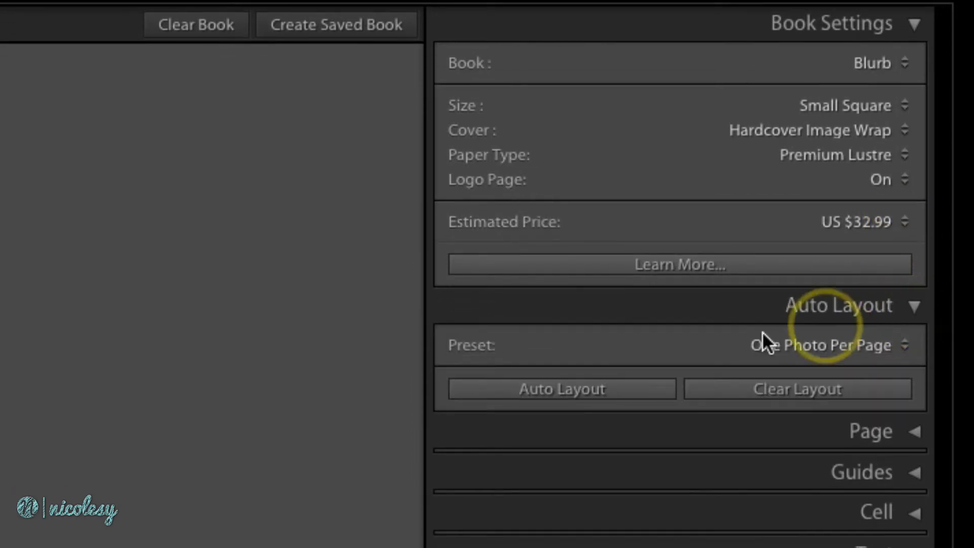
left_click(586, 389)
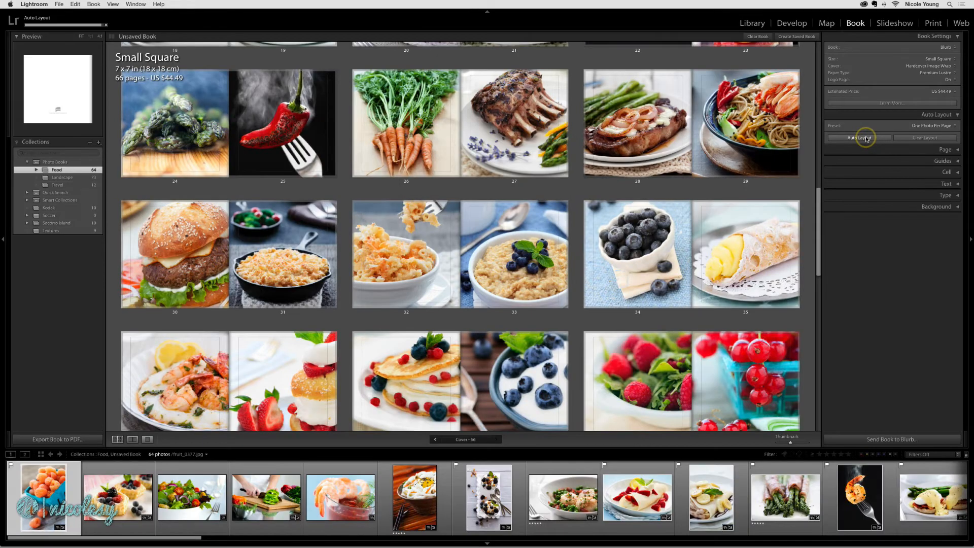
scroll(723, 175, "up", 5)
scroll(724, 176, "up", 5)
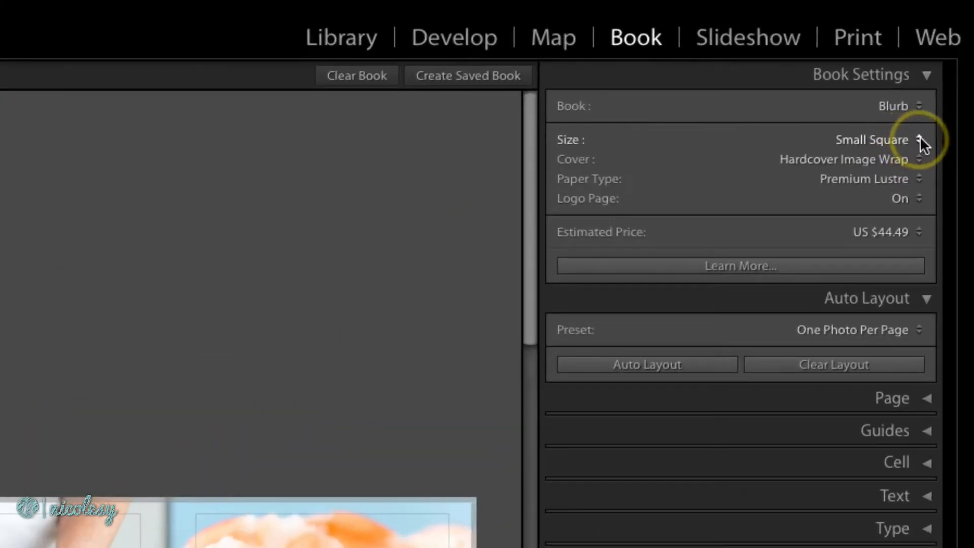
Change the book size to Standard Portrait, 8 x 10 in, and accept the relayout of the pages
left_click(955, 60)
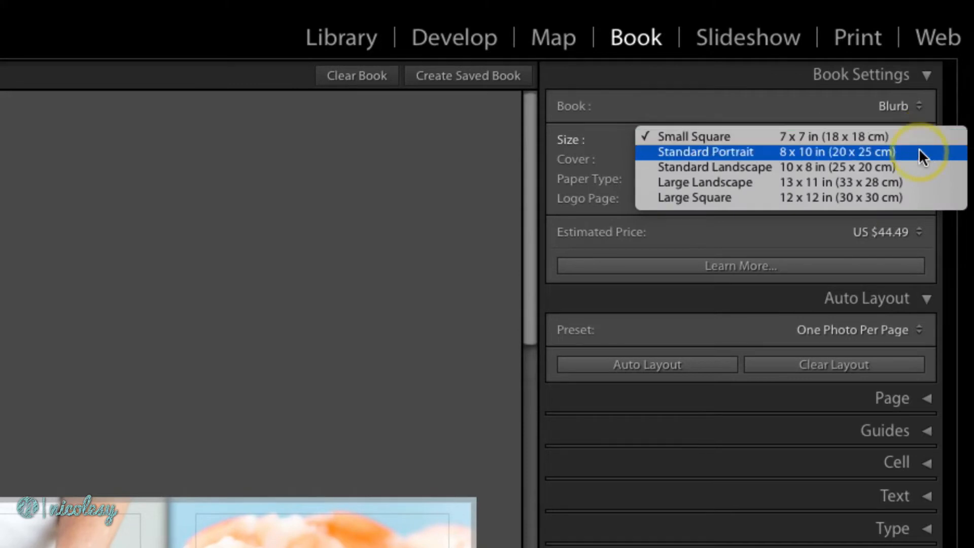
left_click(919, 151)
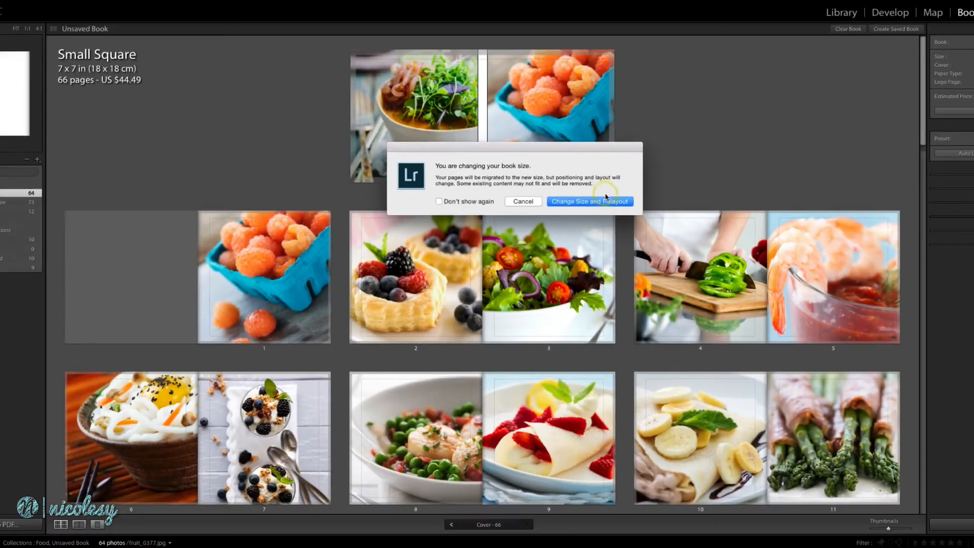
left_click(608, 202)
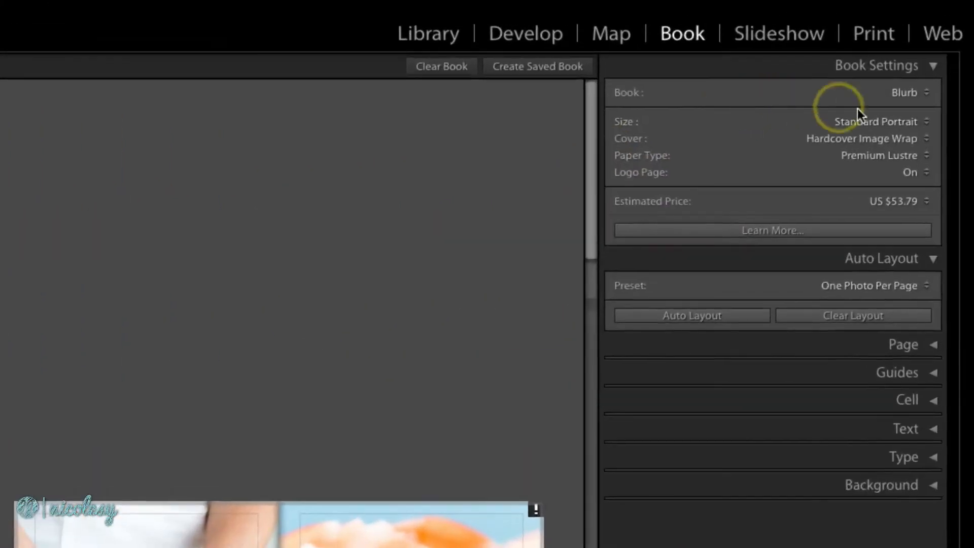
Set the book's cover to Softcover and its paper type to Premium Matte
left_click(920, 139)
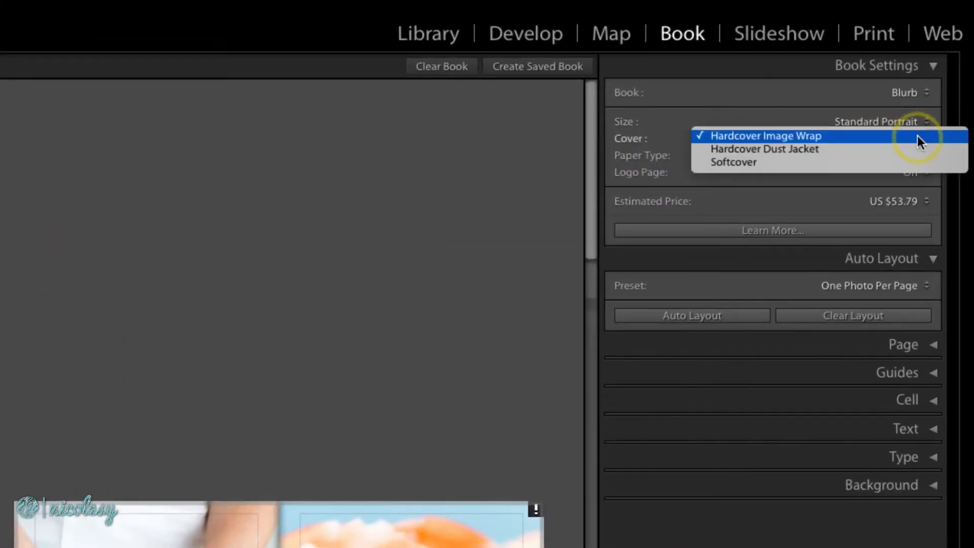
left_click(910, 164)
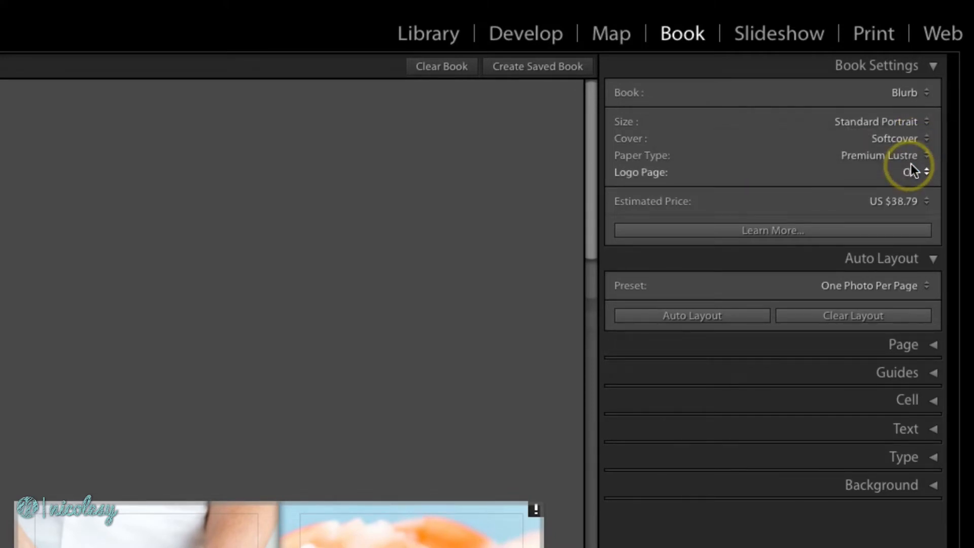
left_click(922, 153)
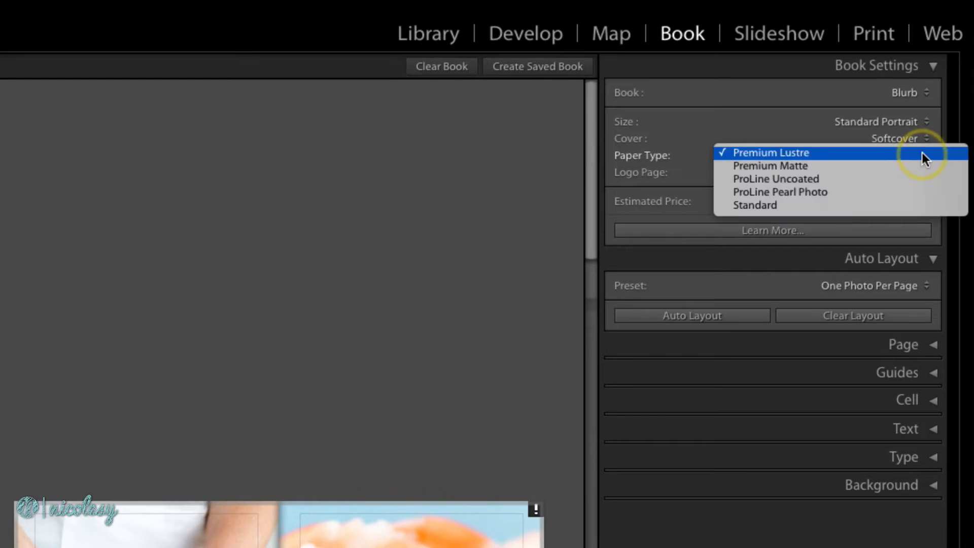
left_click(922, 165)
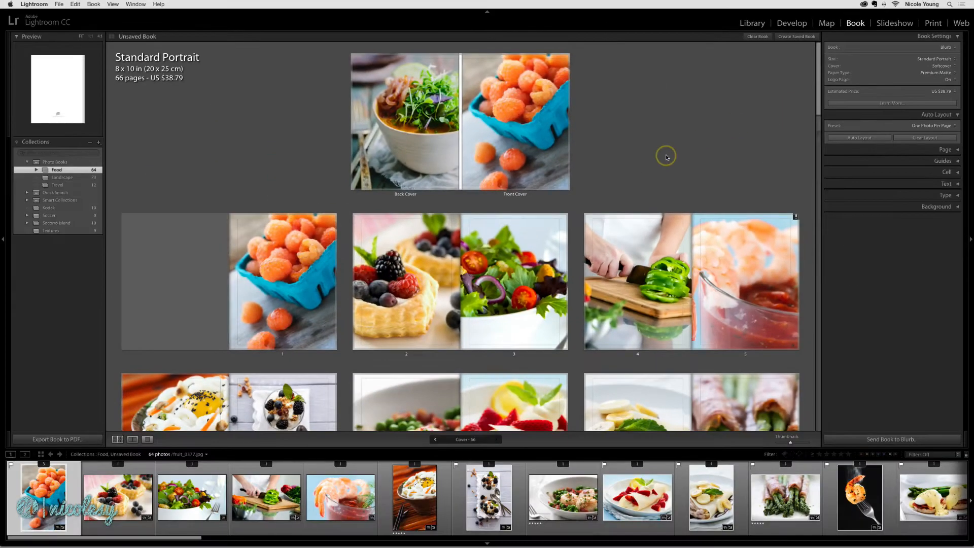
Set the logo page at the end of the Blurb book to None
scroll(216, 365, "down", 10)
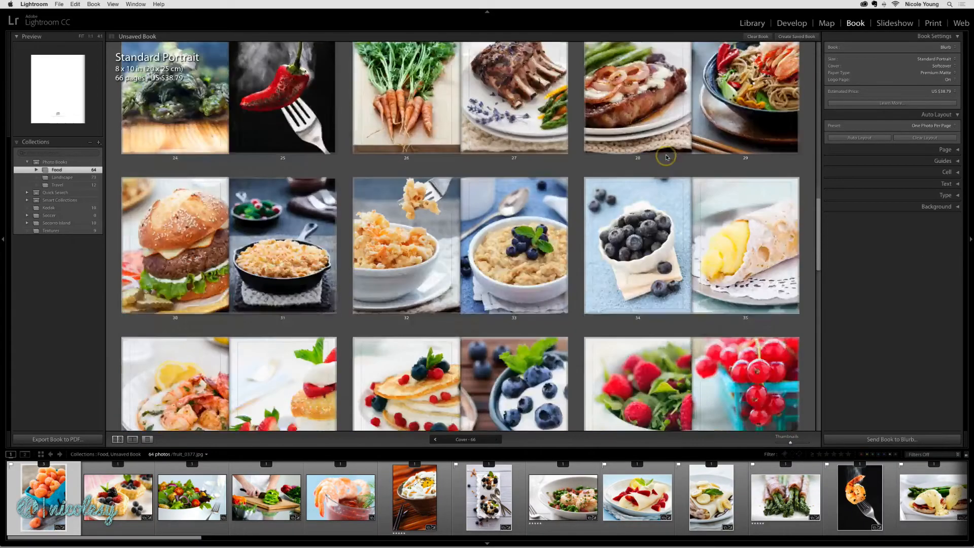
scroll(667, 157, "down", 5)
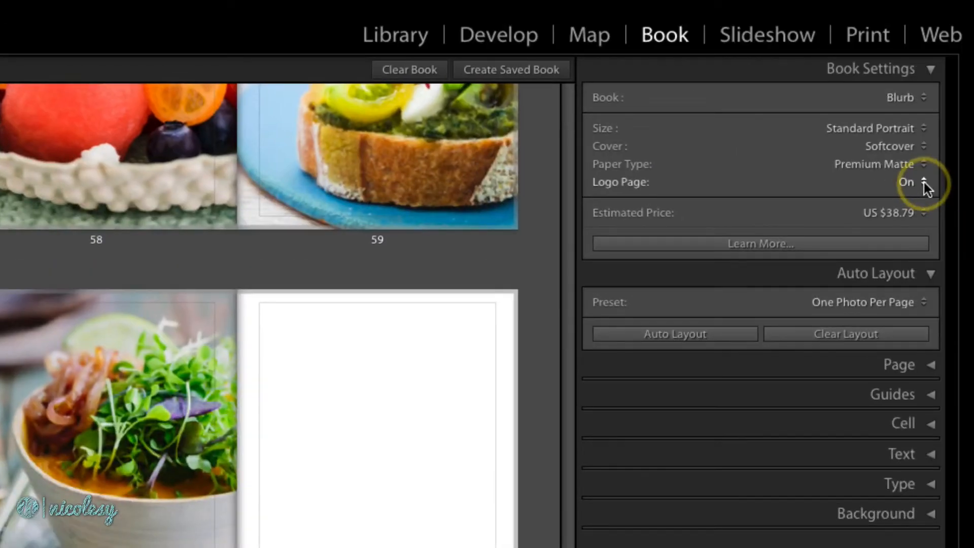
left_click(924, 181)
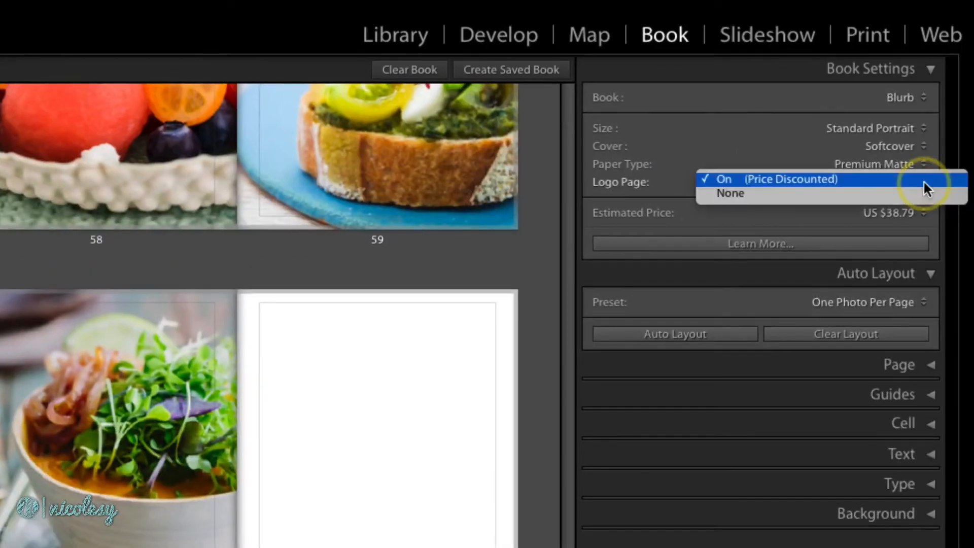
left_click(924, 198)
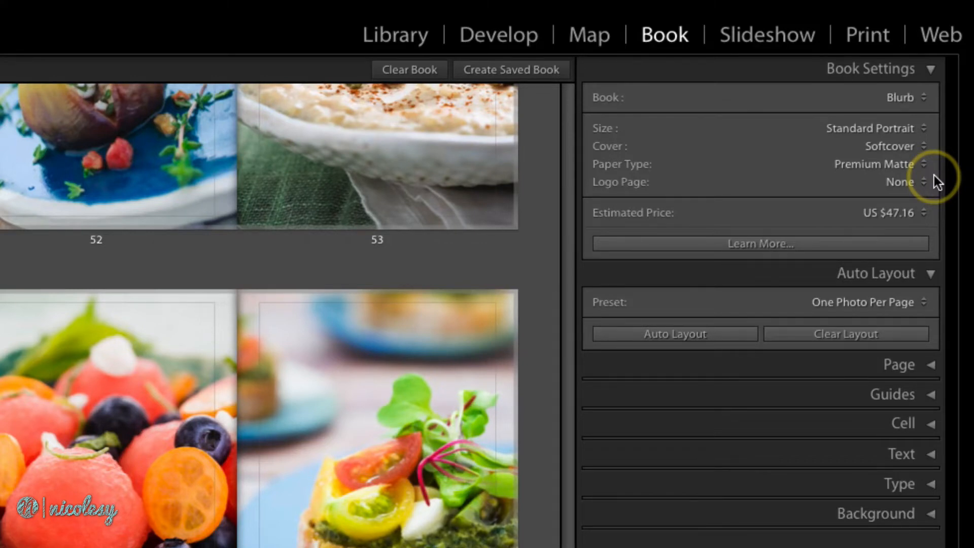
left_click(775, 243)
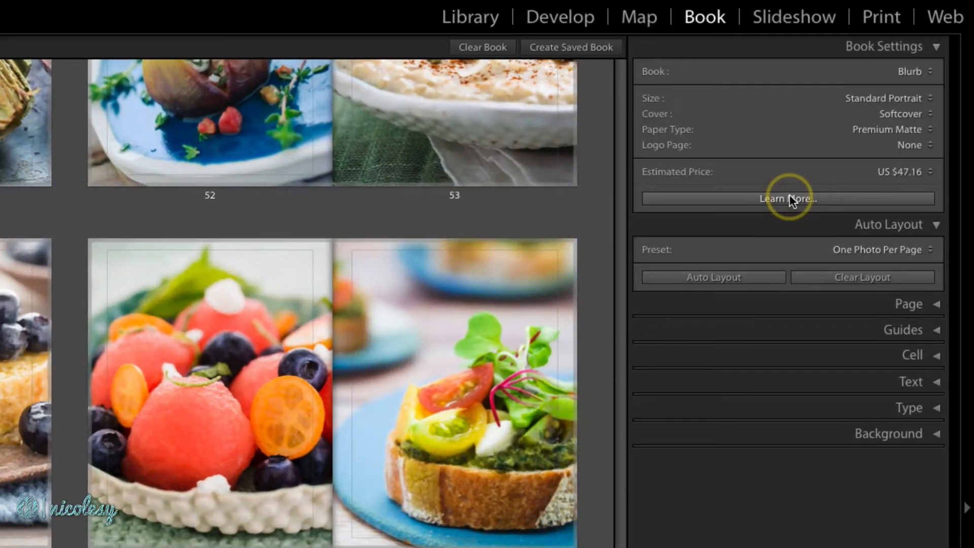
Switch the book's output type from Blurb to PDF
left_click(924, 71)
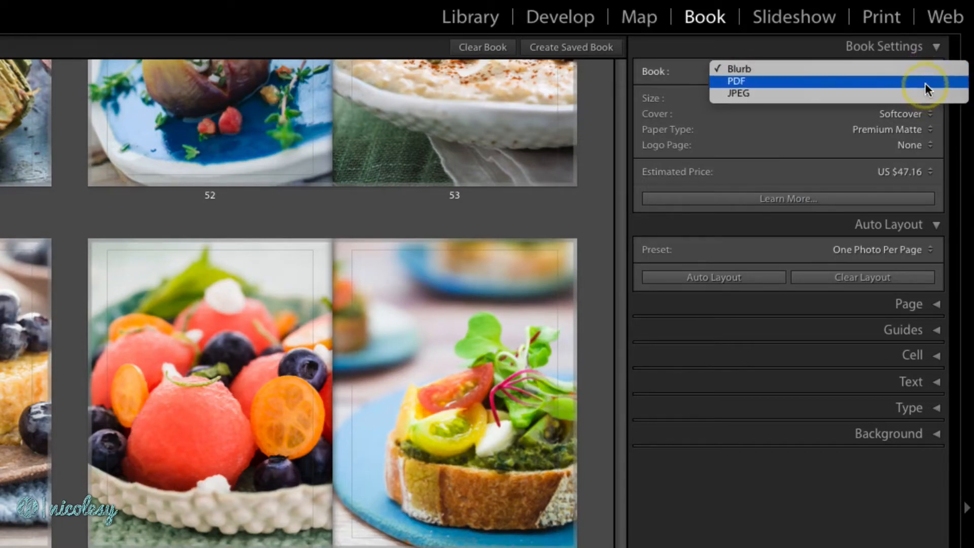
left_click(925, 84)
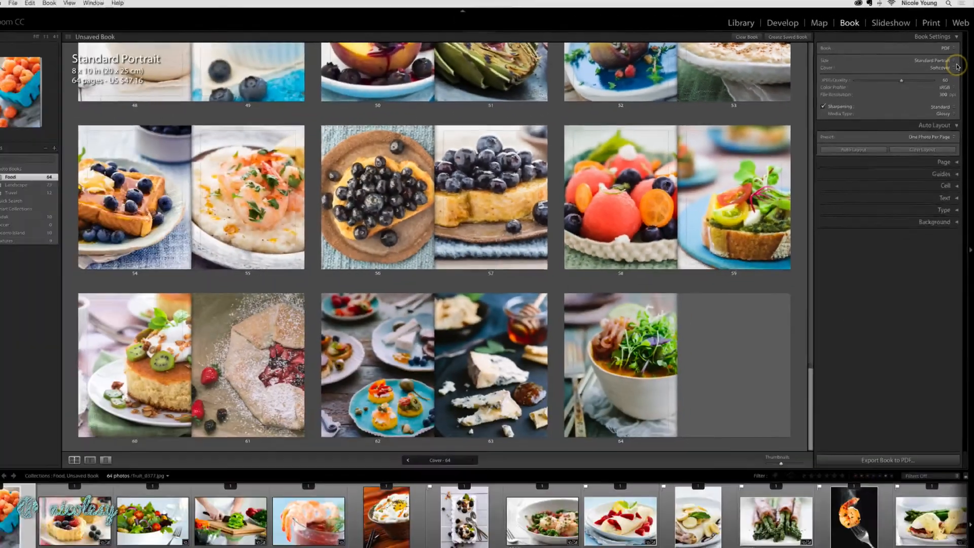
scroll(658, 147, "up", 15)
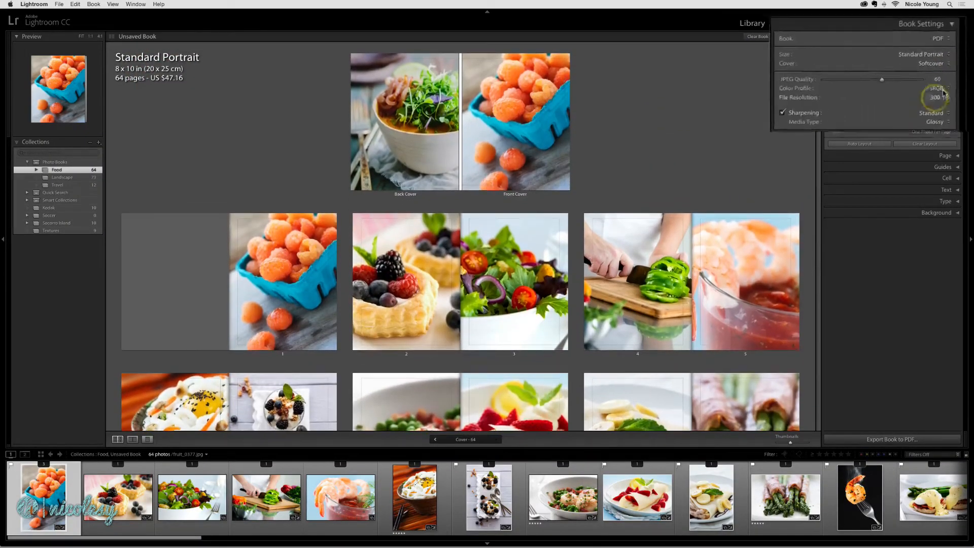
Try the Hardcover Image Wrap cover and settle on No Cover for the PDF book
left_click(940, 62)
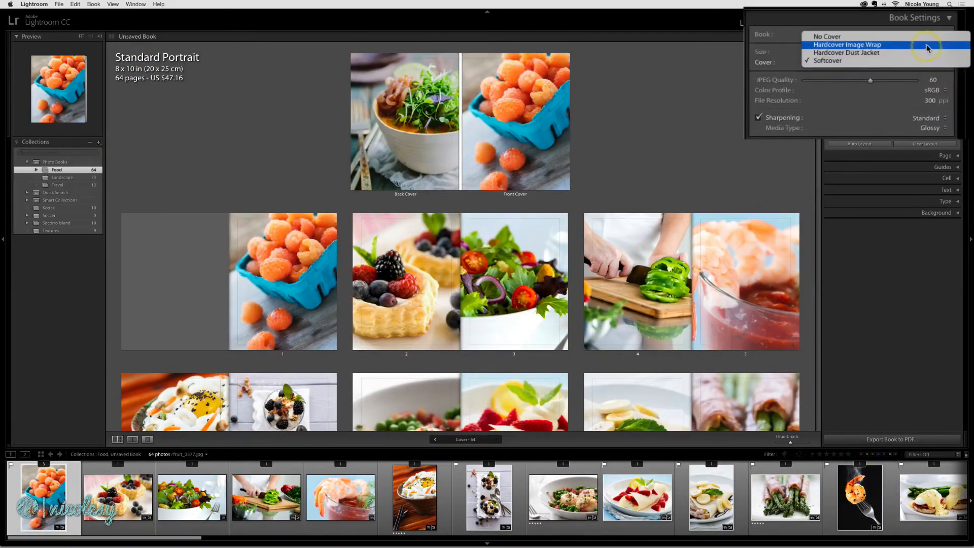
left_click(929, 47)
left_click(939, 61)
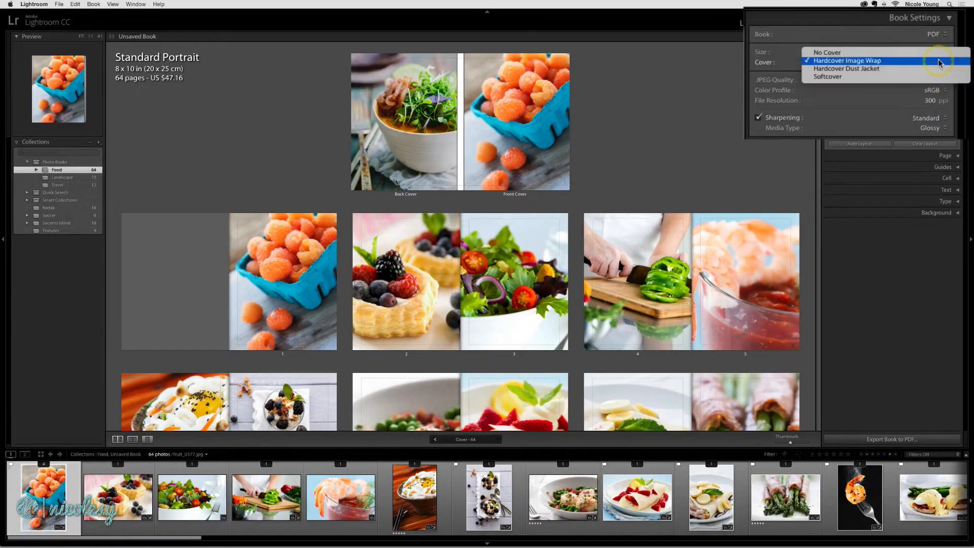
left_click(942, 62)
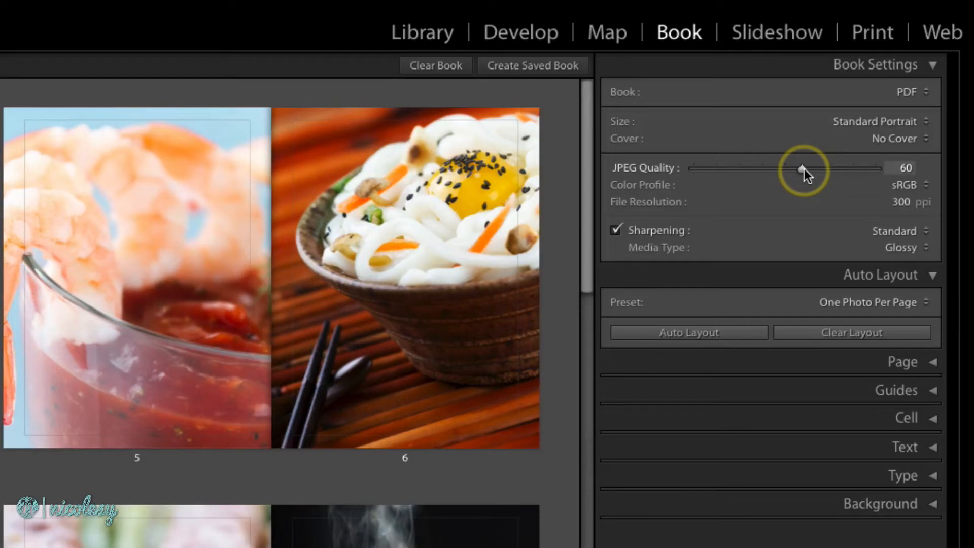
Raise the PDF book's JPEG quality to 100 and keep the sRGB color profile
left_click_drag(804, 168, 884, 172)
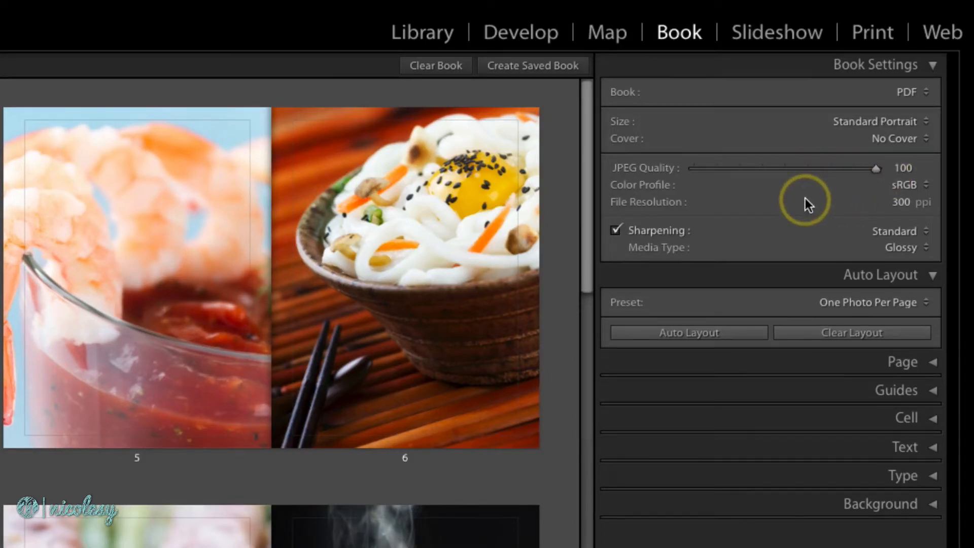
left_click(918, 184)
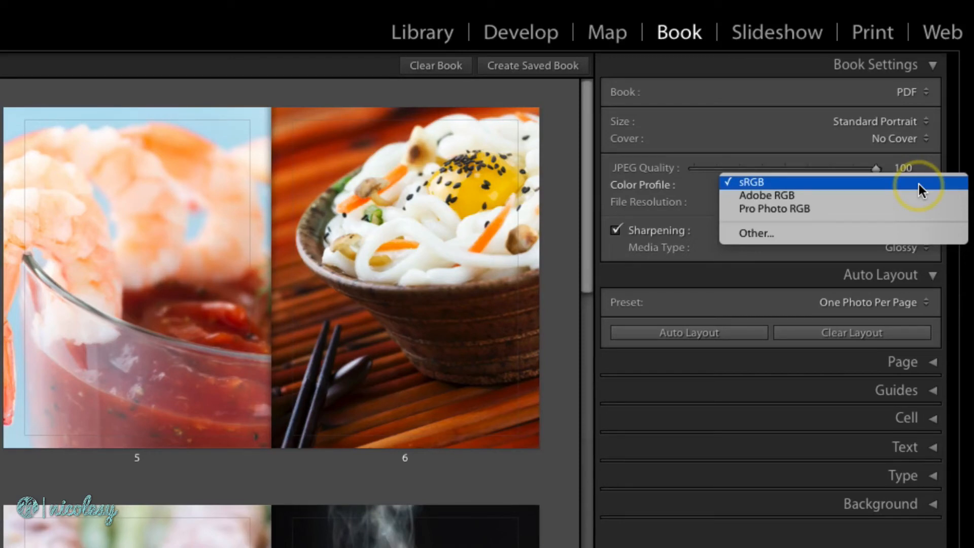
left_click(931, 159)
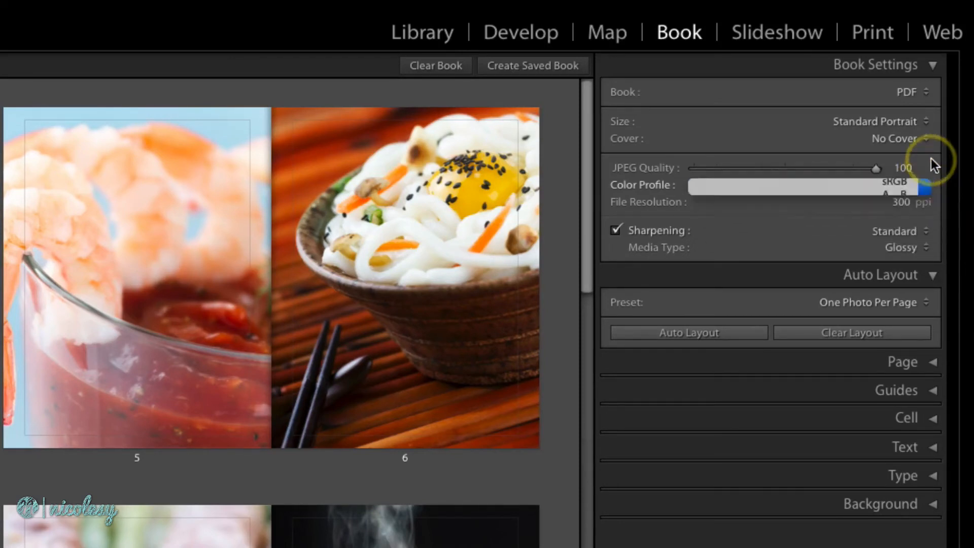
Set the PDF book's file resolution to 72 ppi
left_click(910, 200)
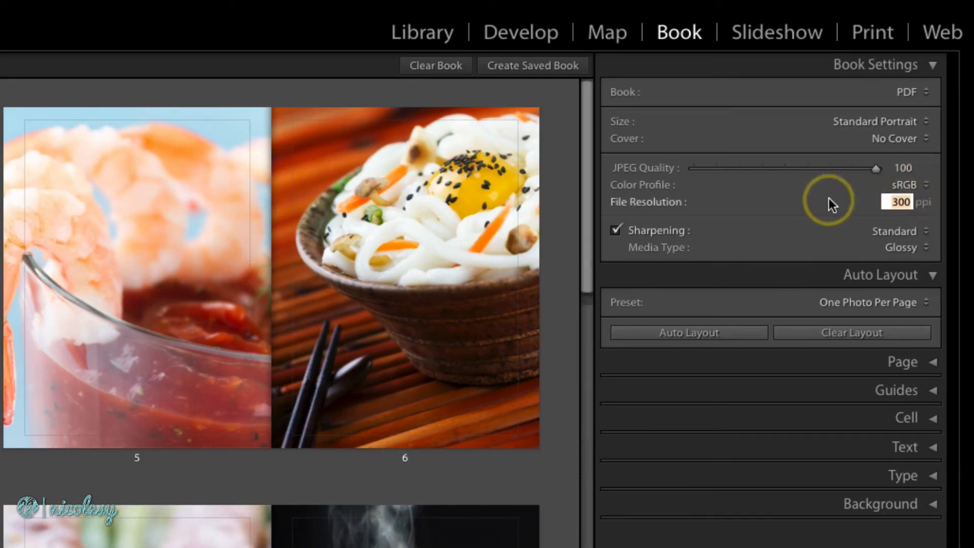
key("BackSpace")
type("72")
key("Return")
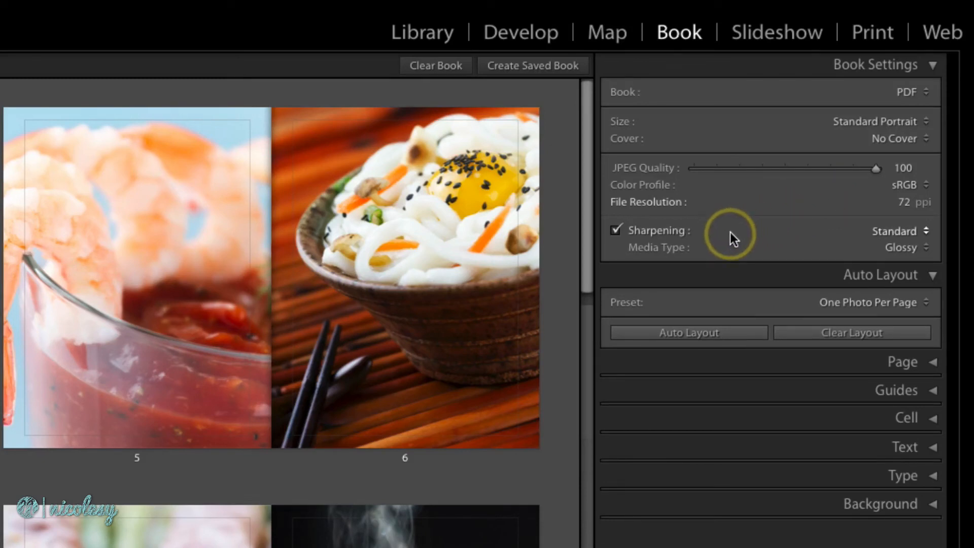
Review the sharpening and media type options, keeping Standard sharpening and Glossy media selected
left_click(918, 230)
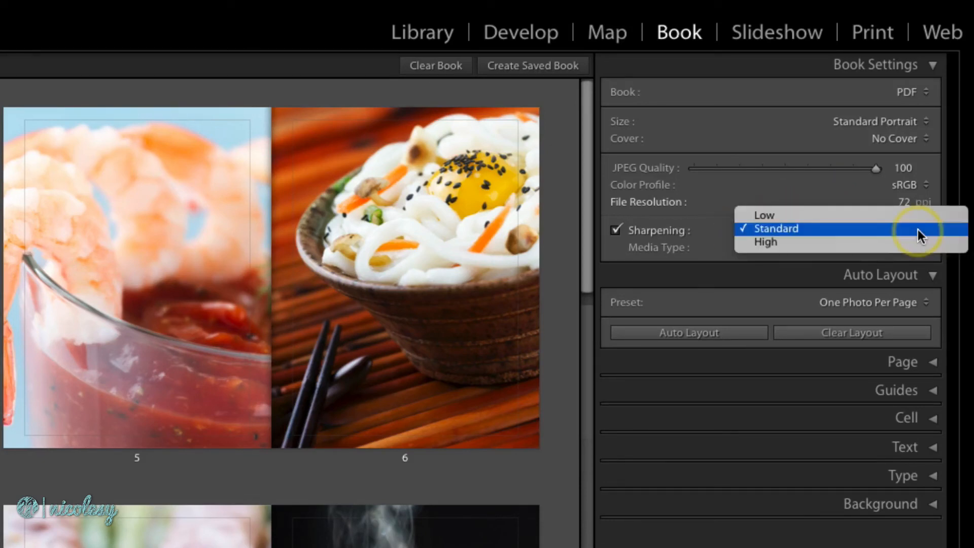
left_click(918, 228)
left_click(919, 248)
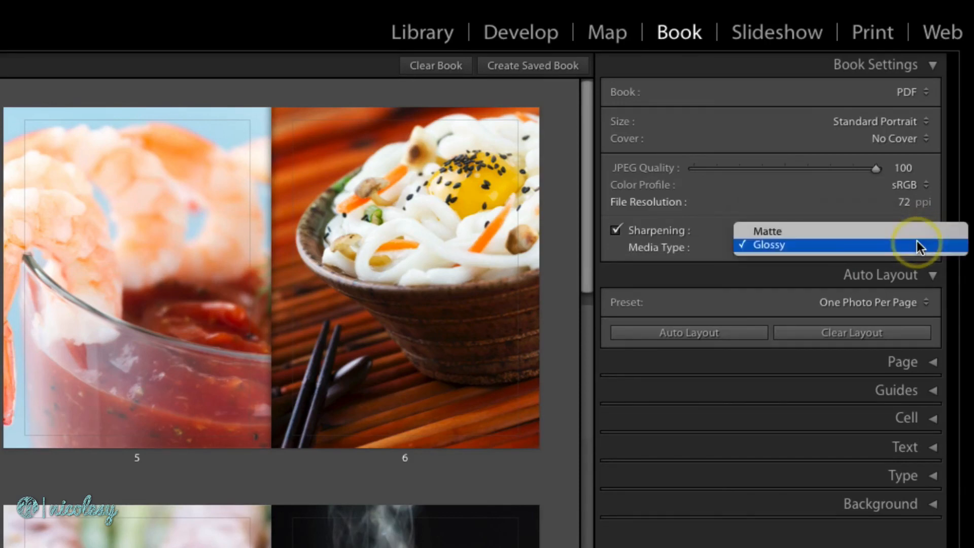
left_click(918, 242)
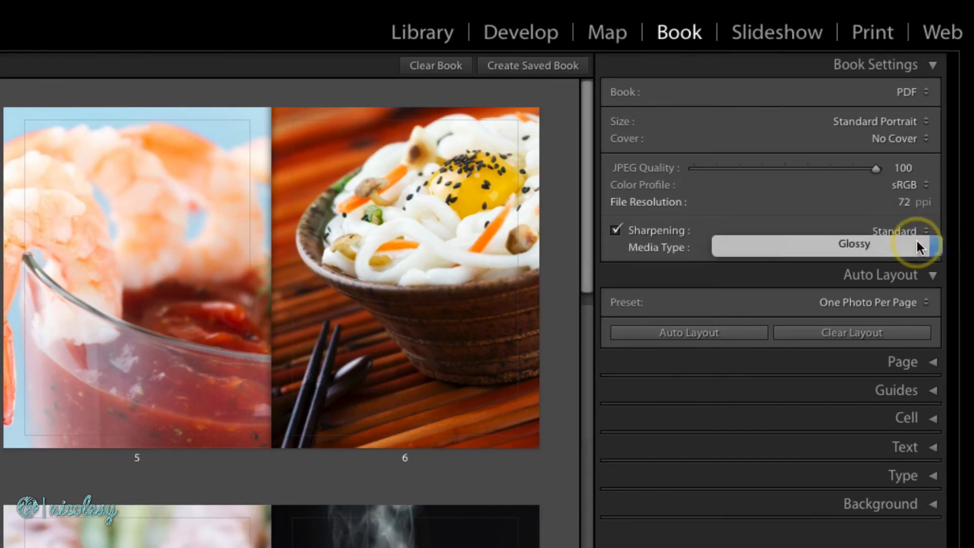